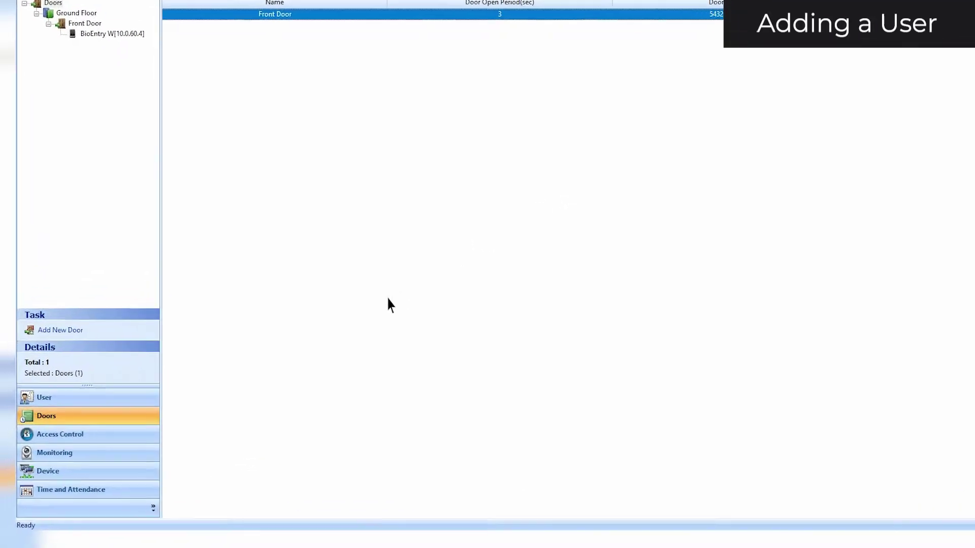
Go to the User section and start a blank user record with ID 1
{"action": "left_click", "coordinate": [147, 397]}
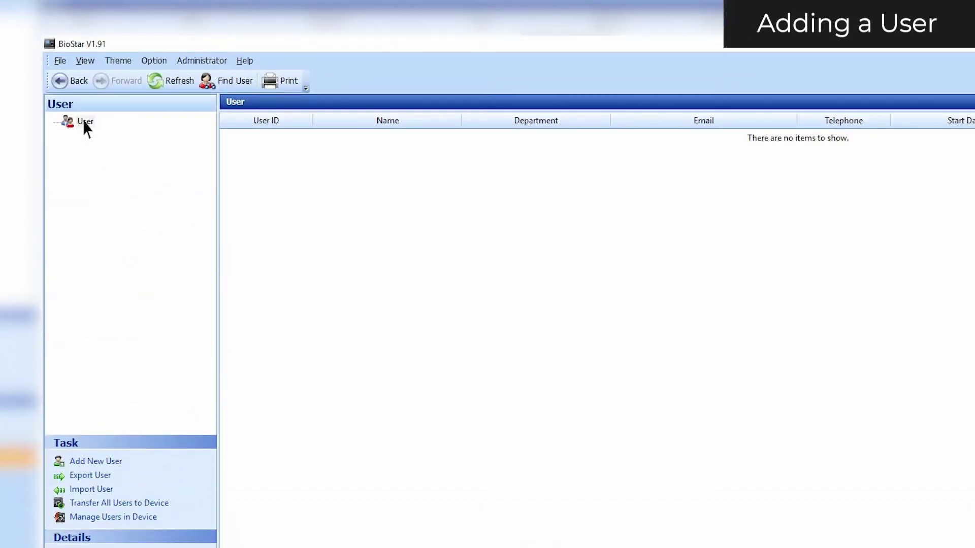
{"action": "right_click", "coordinate": [85, 125]}
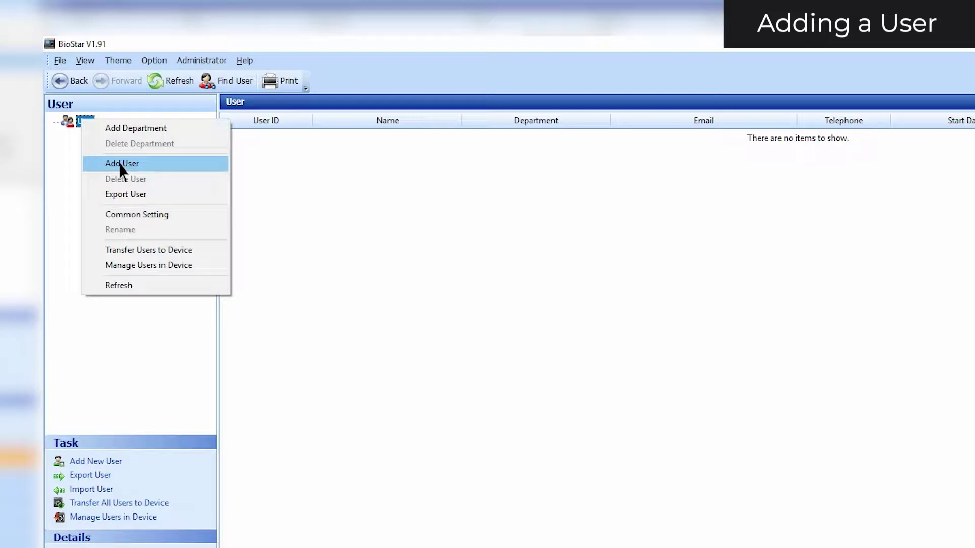
{"action": "key", "text": "Escape"}
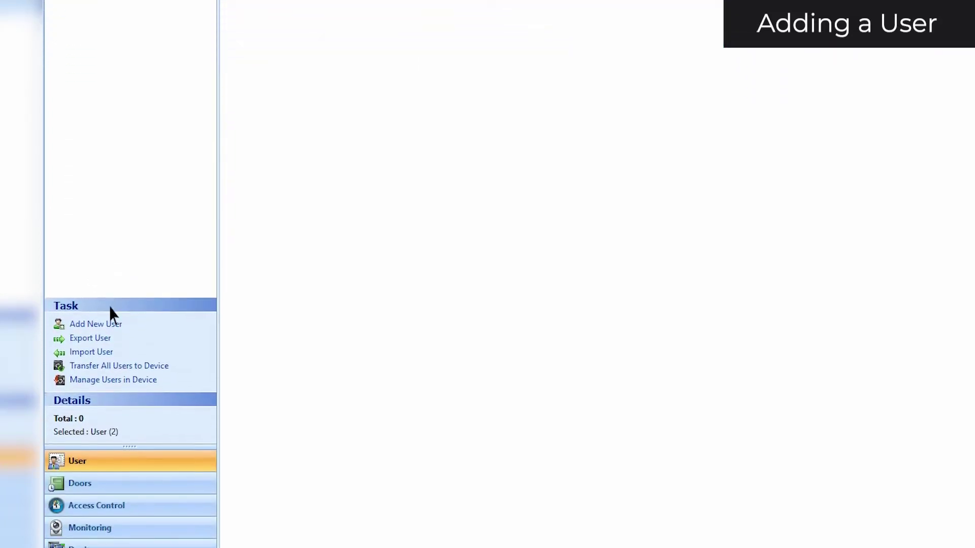
{"action": "left_click", "coordinate": [110, 314]}
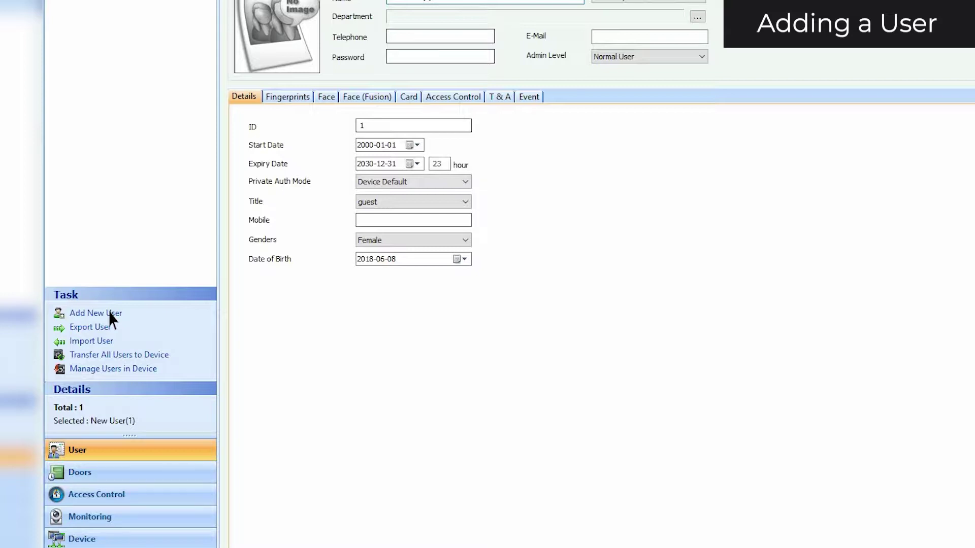
Enter the user's full name, telephone number and e-mail address
{"action": "left_click_drag", "start_coordinate": [265, 92], "coordinate": [218, 91]}
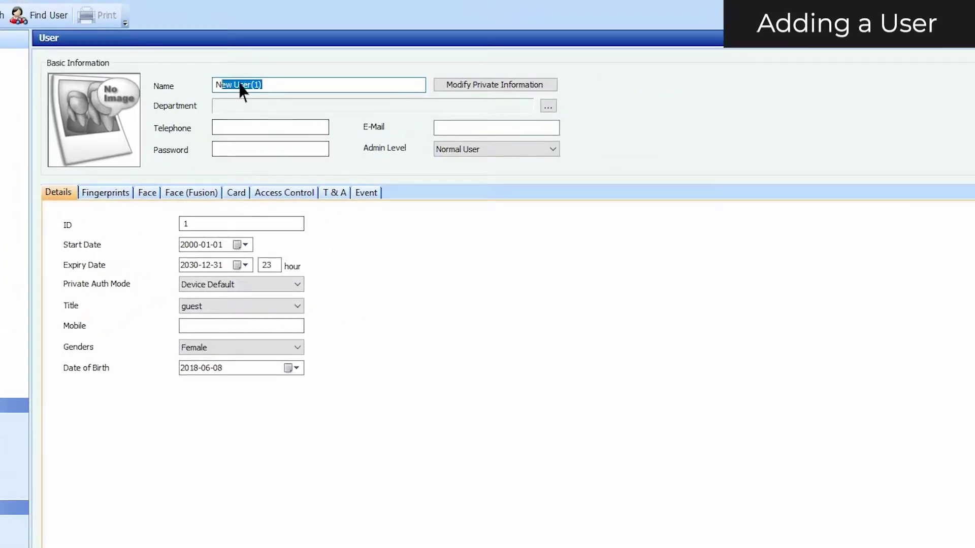
{"action": "type", "text": "John Smith"}
{"action": "key", "text": "Tab"}
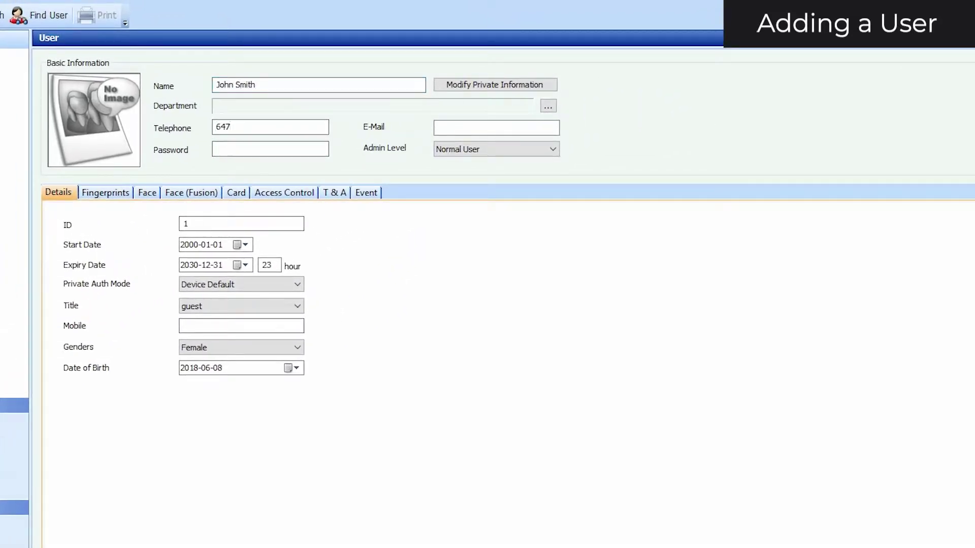
{"action": "key", "text": "Tab"}
Keep Normal User as the admin level and set the user's password
{"action": "left_click", "coordinate": [462, 149]}
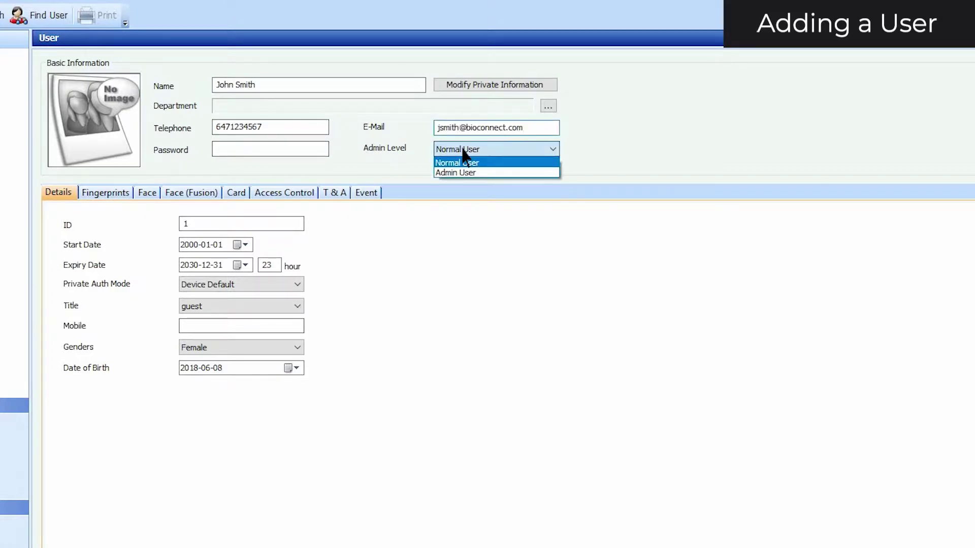
{"action": "left_click", "coordinate": [463, 163]}
{"action": "left_click", "coordinate": [287, 149]}
{"action": "type", "text": "12345"}
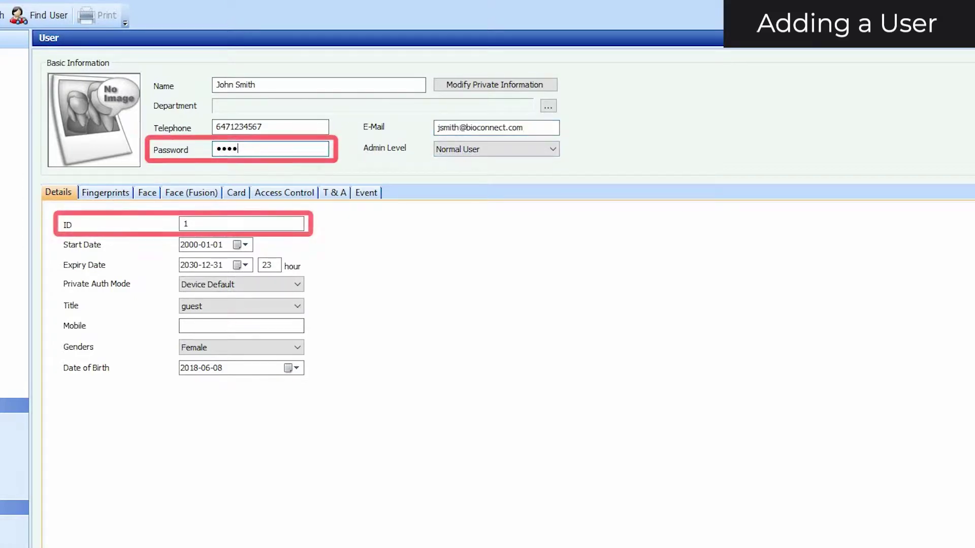
{"action": "left_click", "coordinate": [265, 224]}
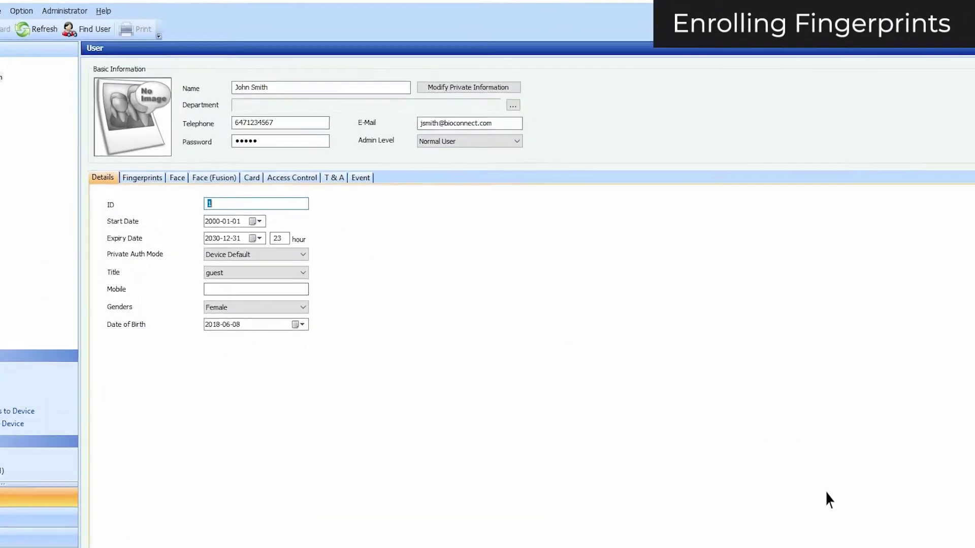
{"action": "left_click", "coordinate": [150, 178]}
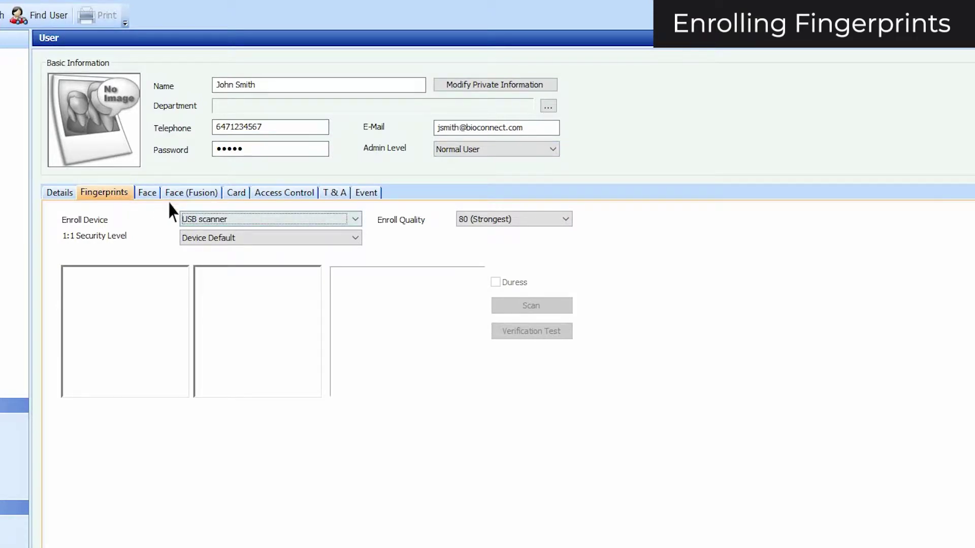
Keep USB scanner as the enroll device and Device Default as the 1:1 security level
{"action": "left_click", "coordinate": [235, 218]}
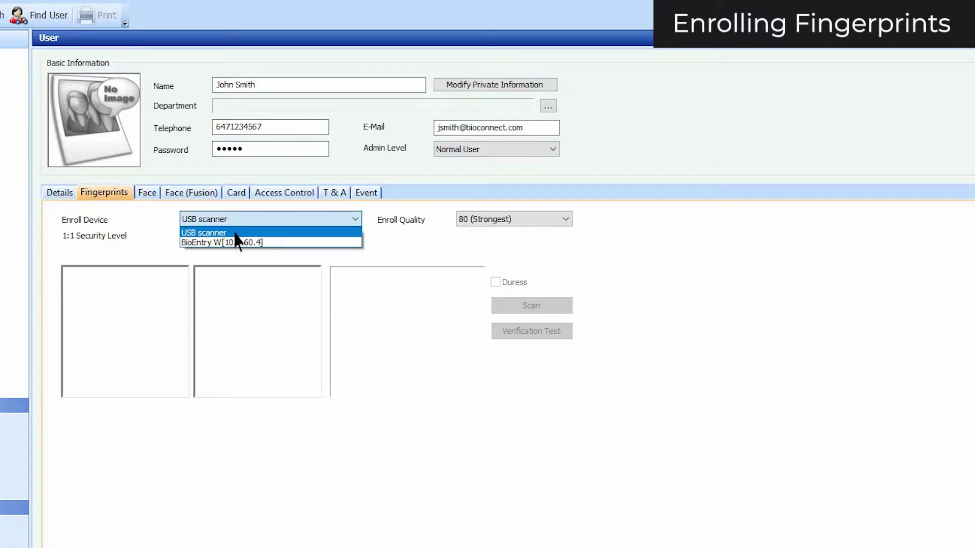
{"action": "left_click", "coordinate": [235, 233]}
{"action": "left_click", "coordinate": [235, 236]}
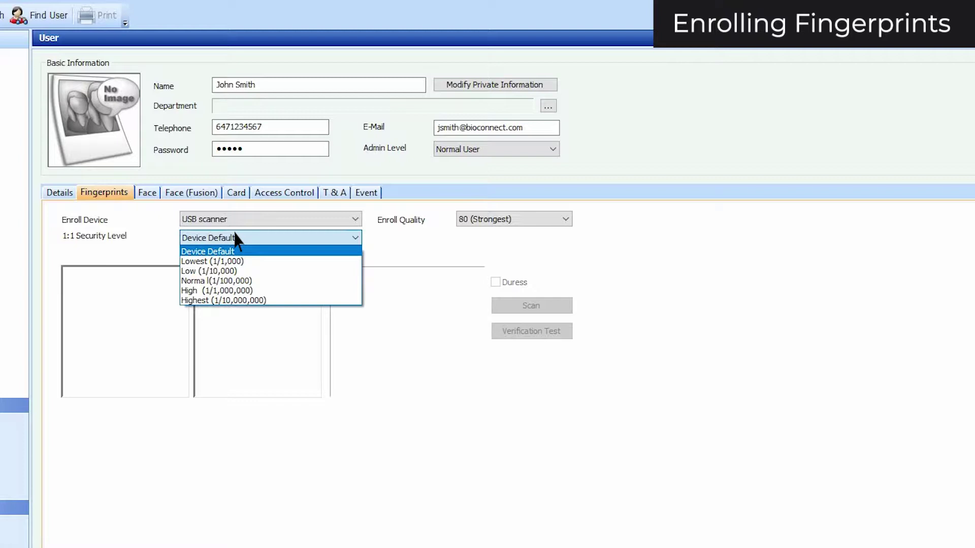
{"action": "left_click", "coordinate": [235, 251]}
{"action": "left_click", "coordinate": [513, 219]}
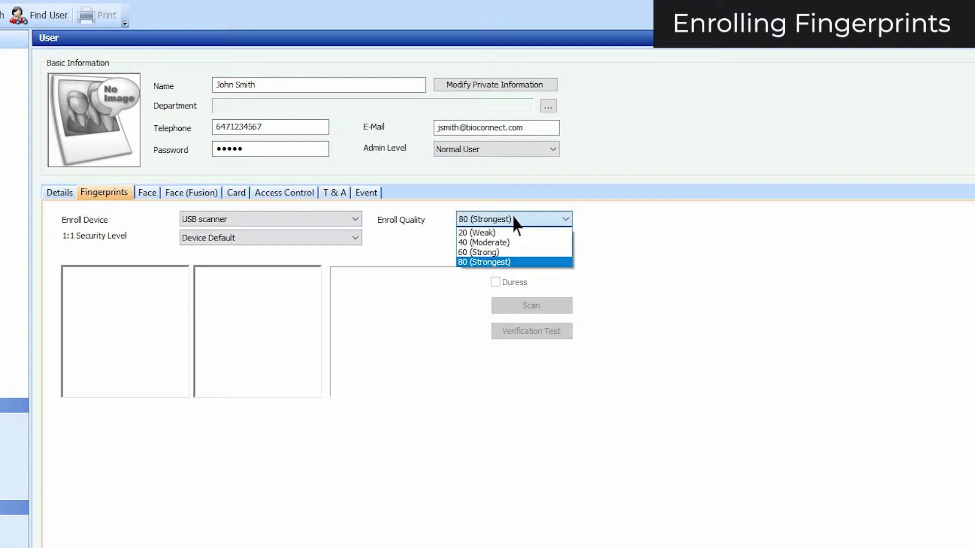
Keep 80 (Strongest) enroll quality, then add, scan and verification-test a finger
{"action": "left_click", "coordinate": [515, 263]}
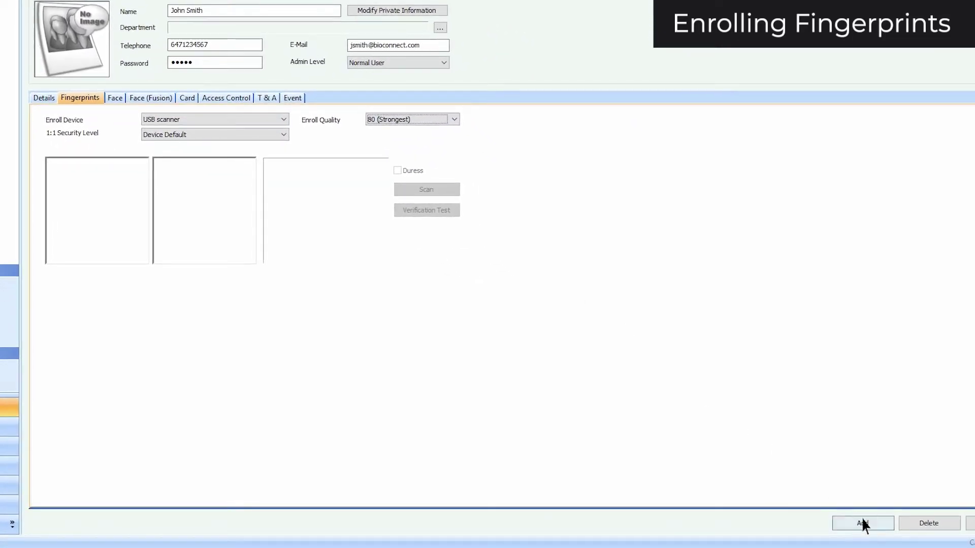
{"action": "left_click", "coordinate": [864, 525]}
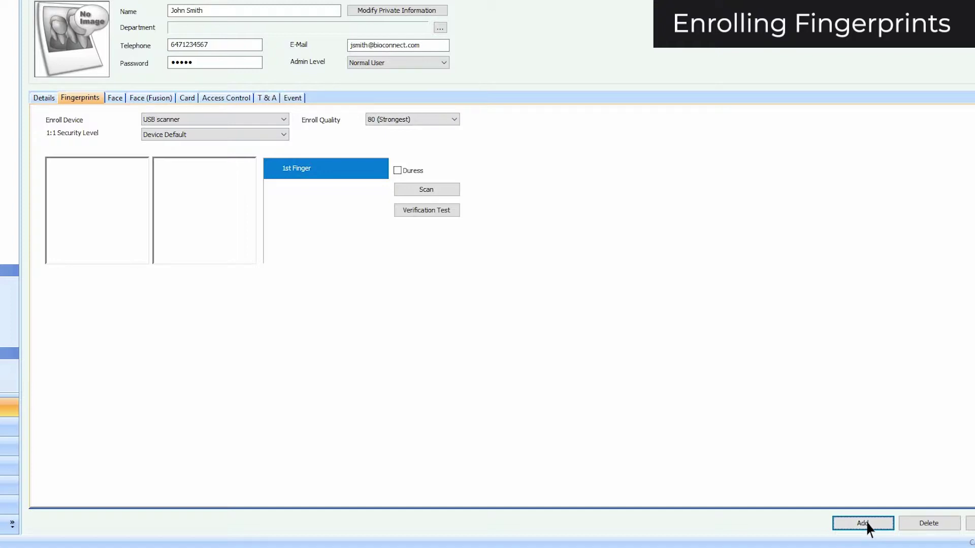
{"action": "left_click", "coordinate": [426, 190]}
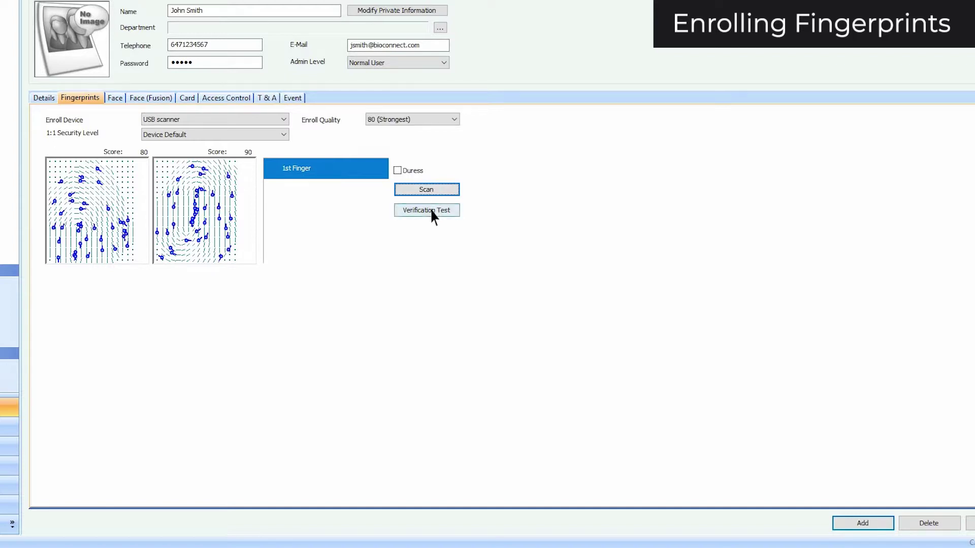
{"action": "left_click", "coordinate": [430, 212]}
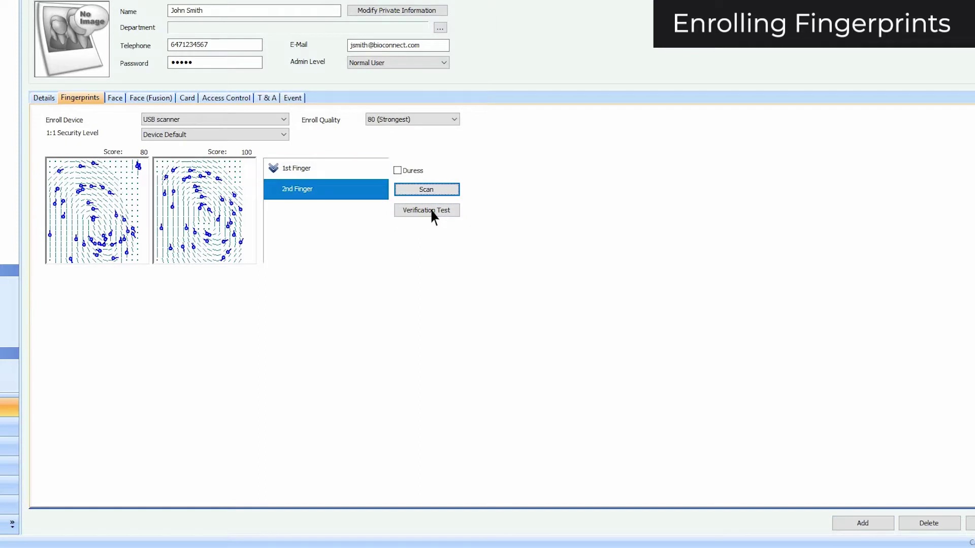
Mark the second finger as duress and apply both enrolled fingerprints
{"action": "left_click", "coordinate": [397, 172]}
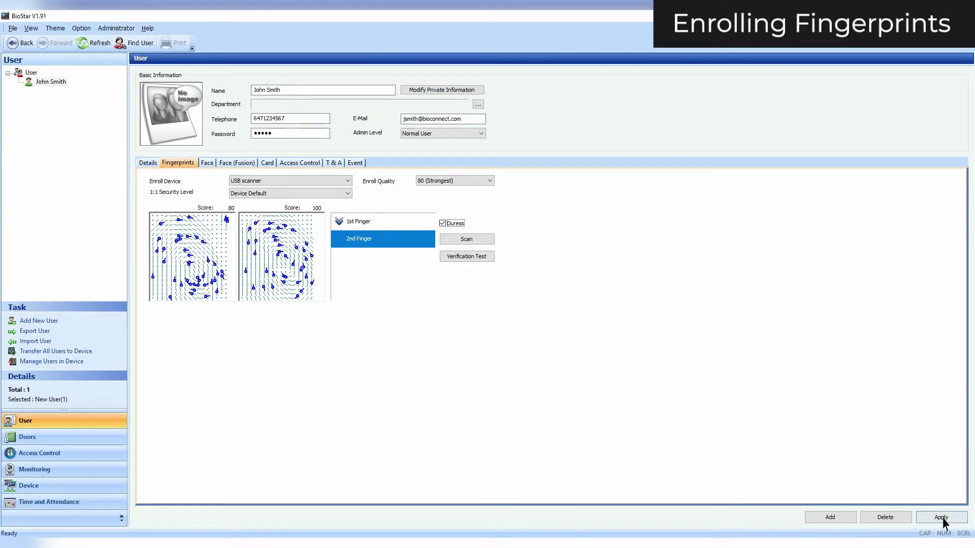
{"action": "left_click", "coordinate": [941, 518]}
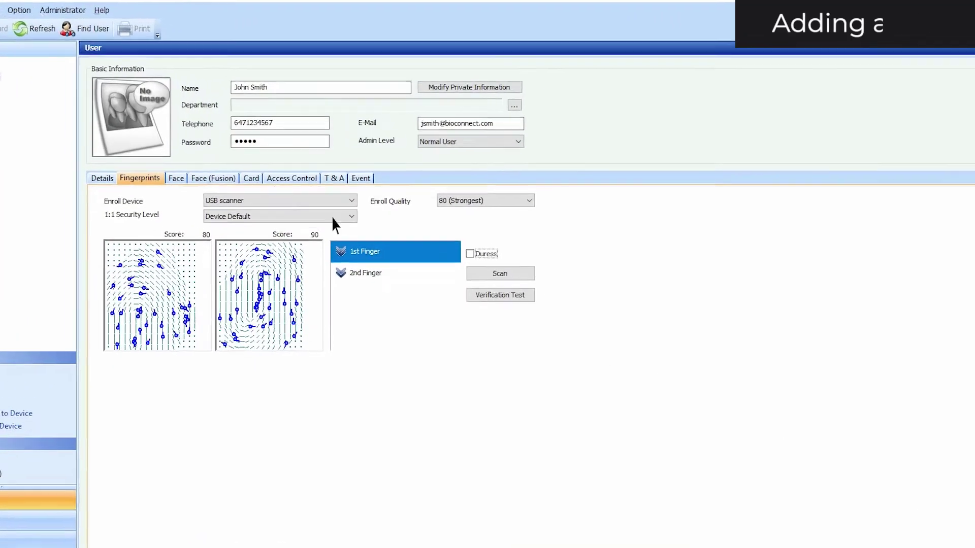
{"action": "left_click", "coordinate": [267, 163]}
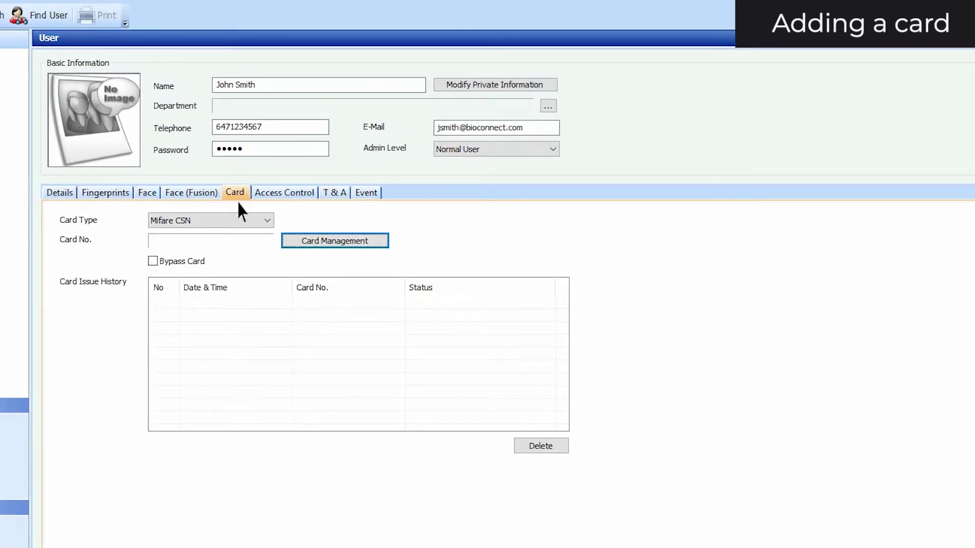
Keep Mifare CSN as card type and choose BioEntry W[10.0.60.4] as the Card Management reader
{"action": "left_click", "coordinate": [239, 221]}
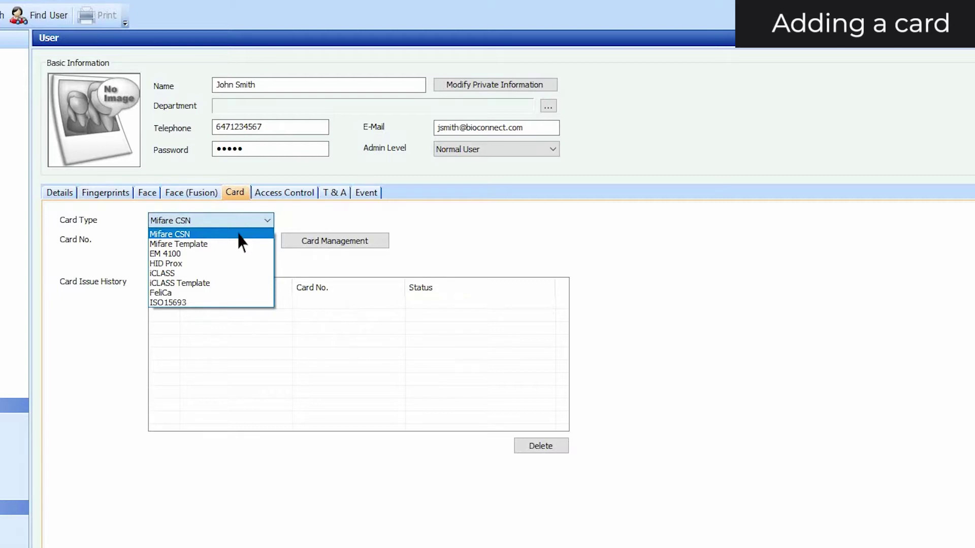
{"action": "left_click", "coordinate": [239, 234]}
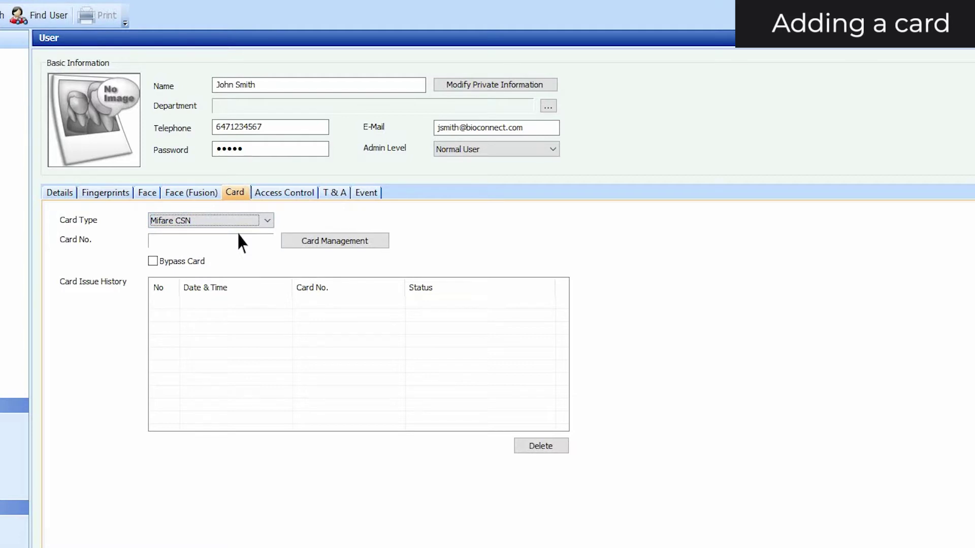
{"action": "left_click", "coordinate": [328, 242]}
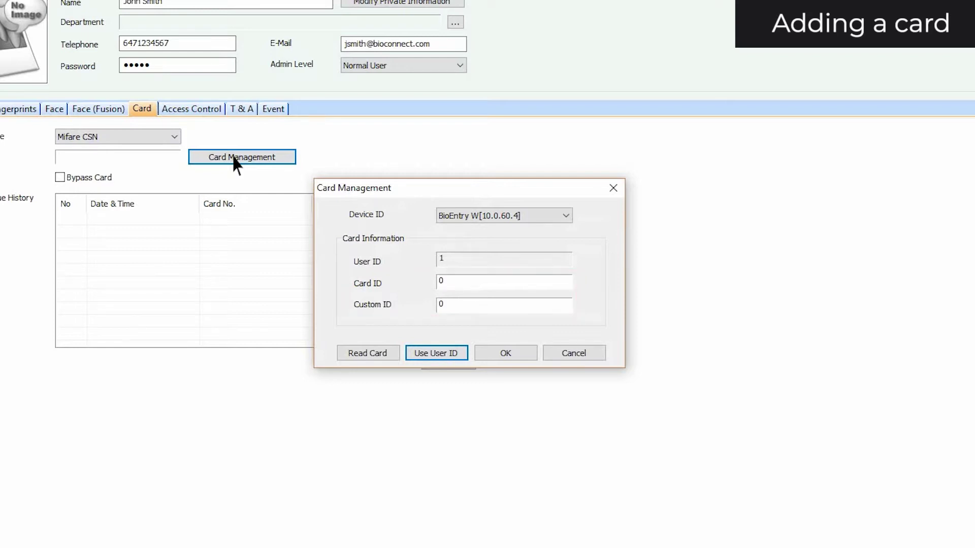
{"action": "left_click", "coordinate": [464, 216]}
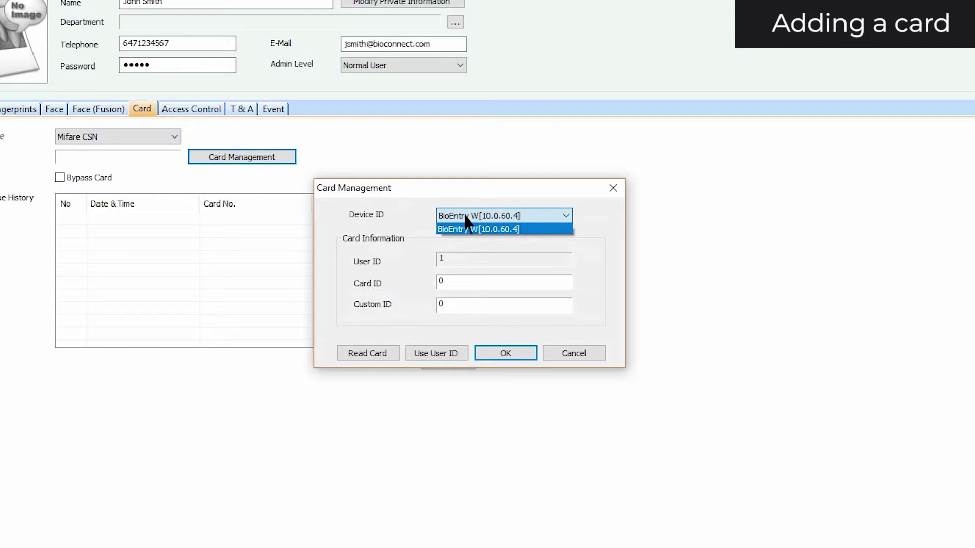
{"action": "left_click", "coordinate": [464, 228]}
Read the Mifare card at the BioEntry W reader, accept its number, and apply
{"action": "left_click", "coordinate": [375, 354]}
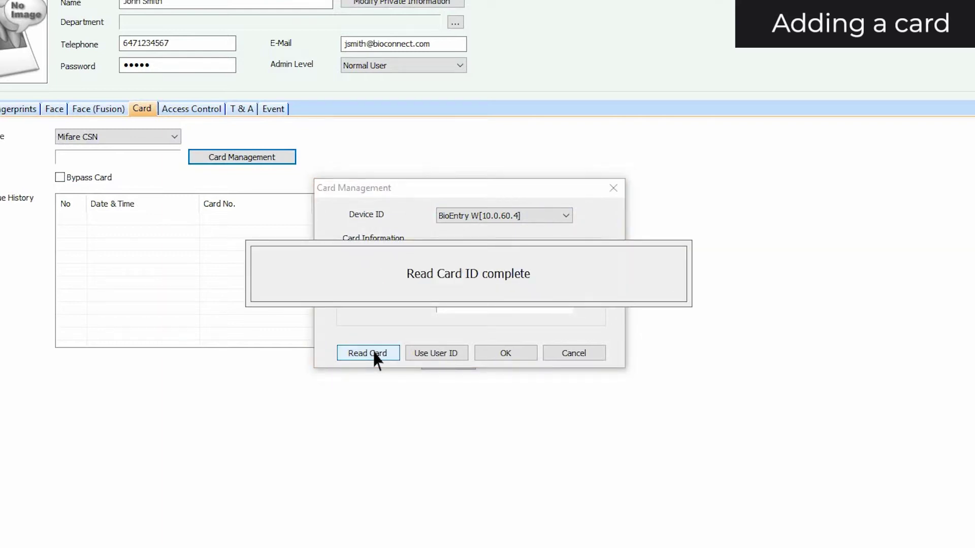
{"action": "left_click", "coordinate": [502, 353]}
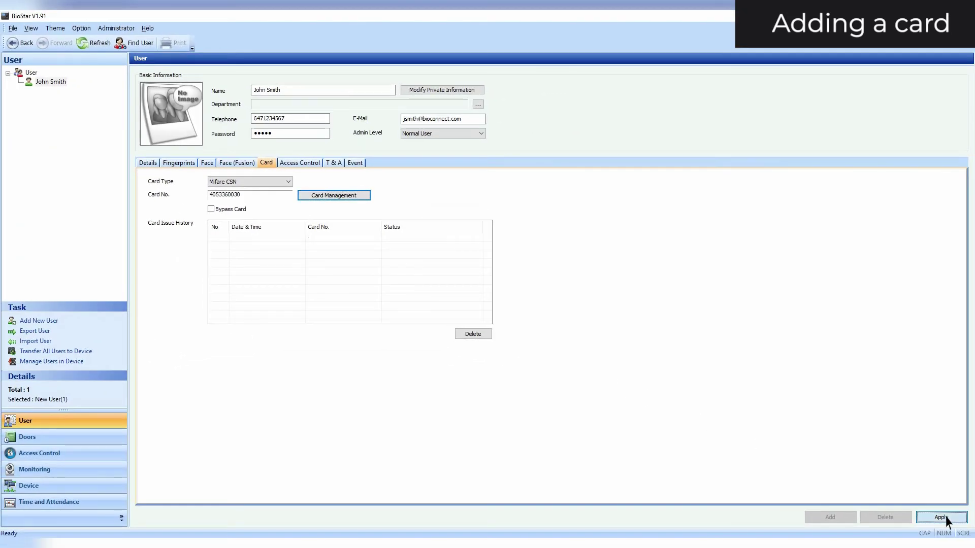
{"action": "left_click", "coordinate": [945, 517]}
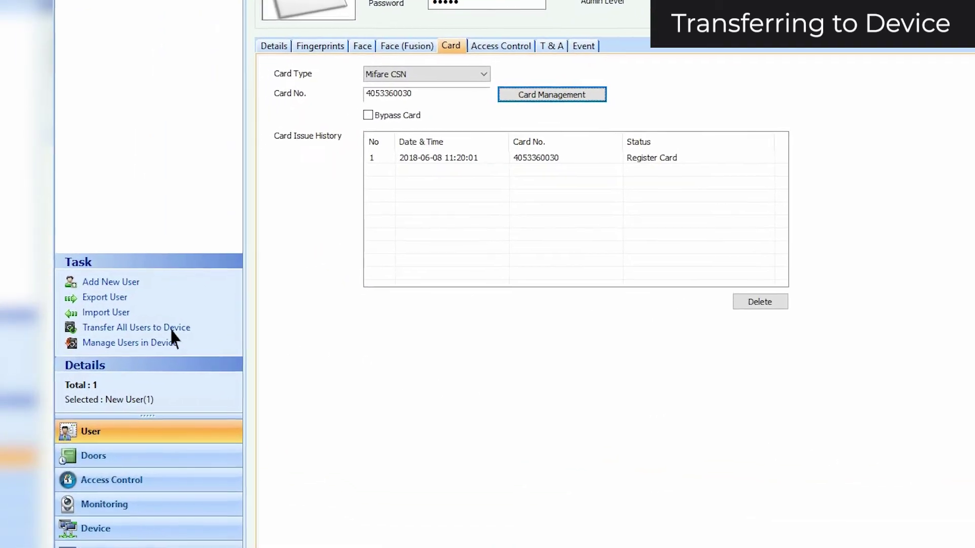
Tick BioEntry W[10.0.60.4] as the transfer destination and select the user's row
{"action": "left_click", "coordinate": [169, 329]}
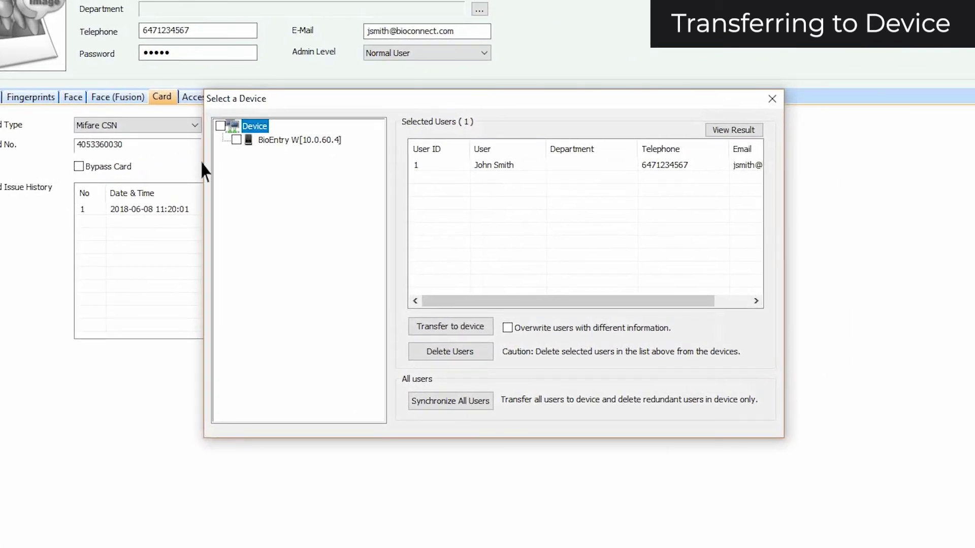
{"action": "left_click", "coordinate": [527, 87]}
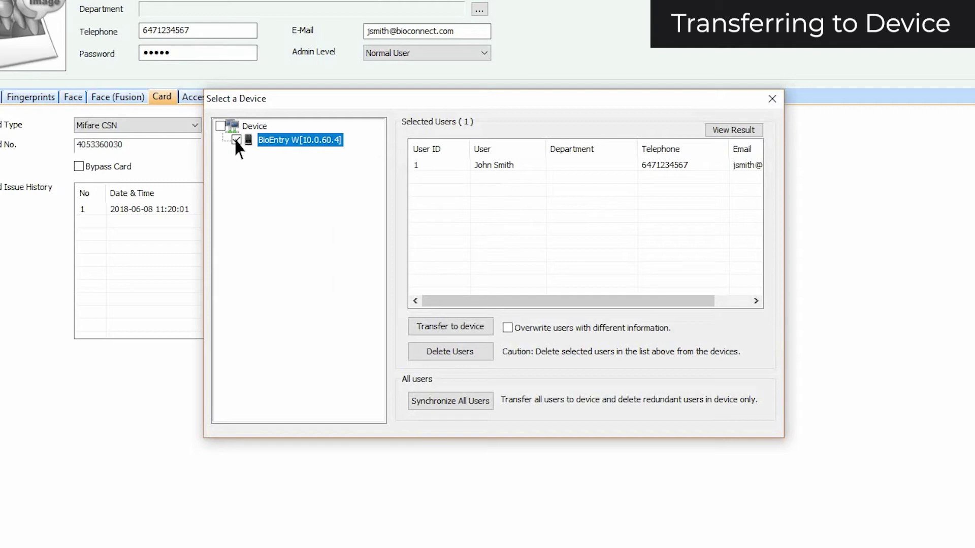
{"action": "left_click", "coordinate": [493, 168]}
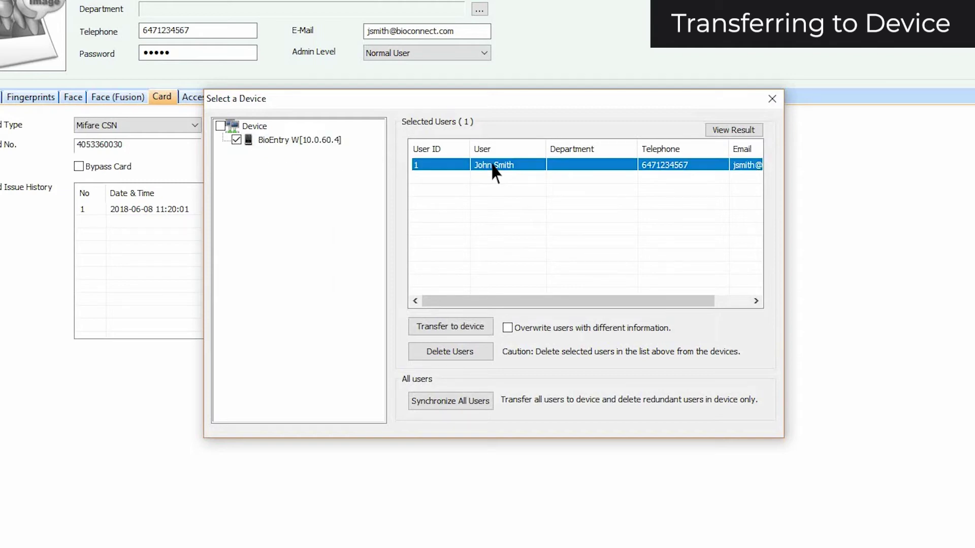